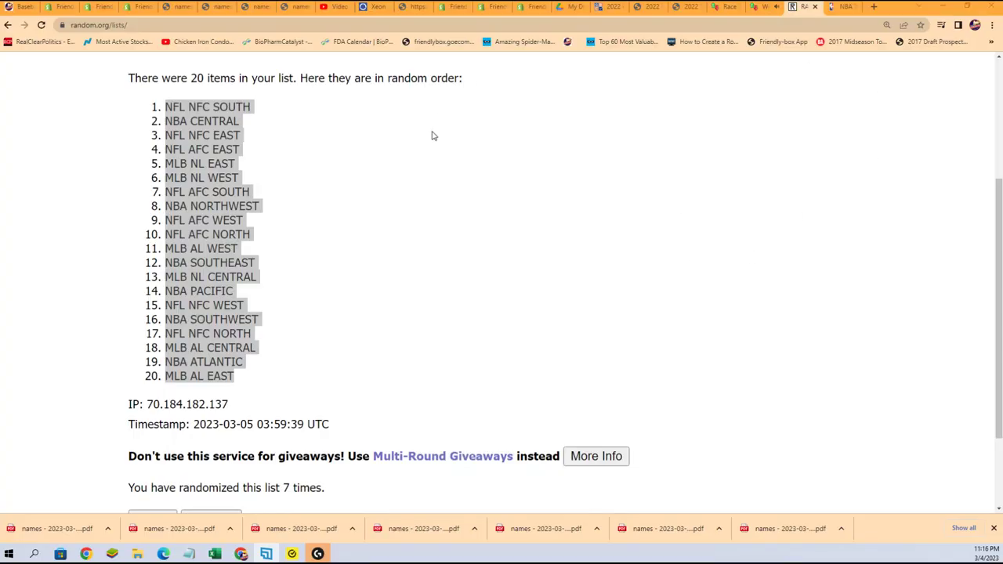
# - Open a blank List Randomizer form and paste in the full list of owner names copied from the Notepad file
pyautogui.scroll(3, 431, 136)
pyautogui.click(365, 101)
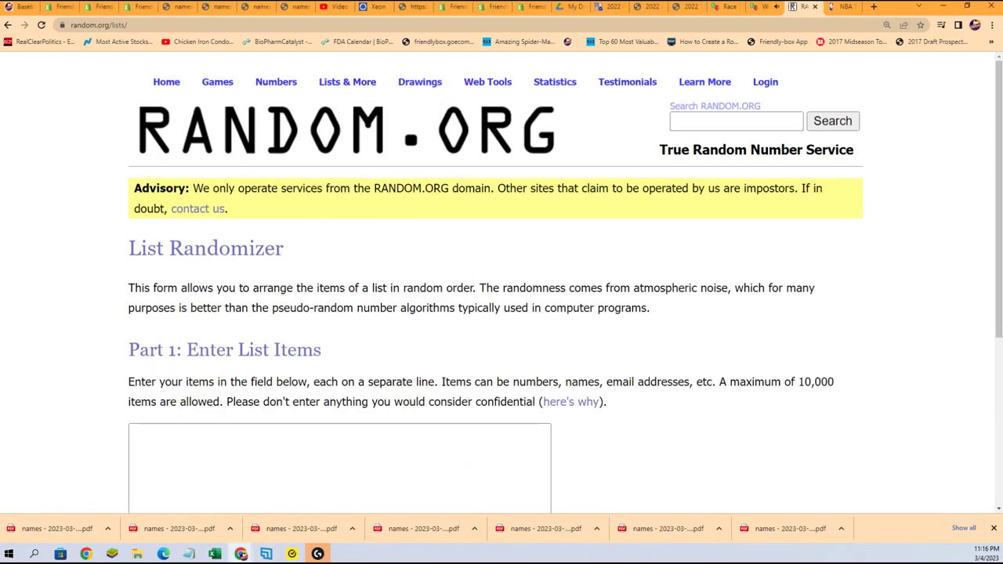
pyautogui.hotkey('alt', 'Tab')
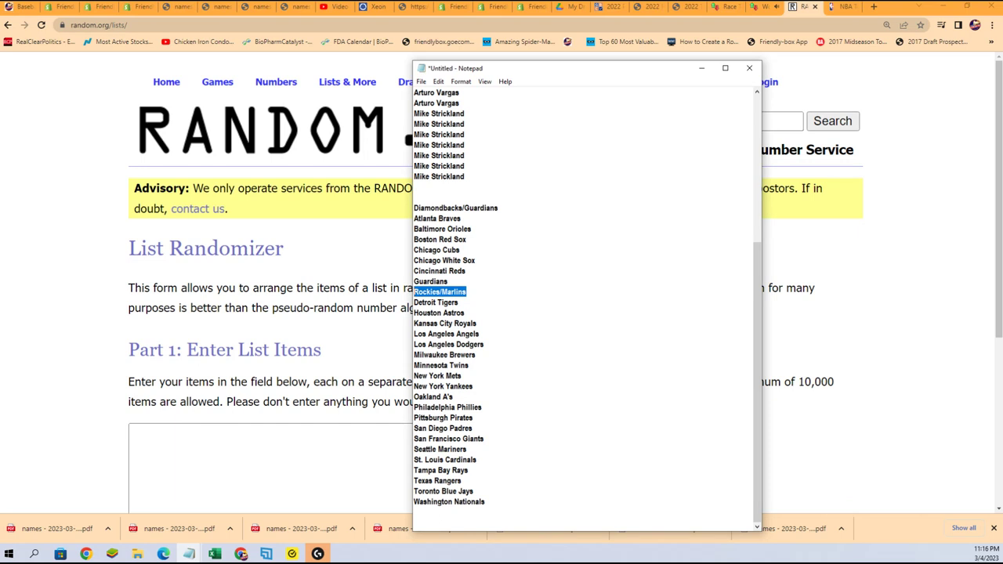
pyautogui.scroll(7, 482, 336)
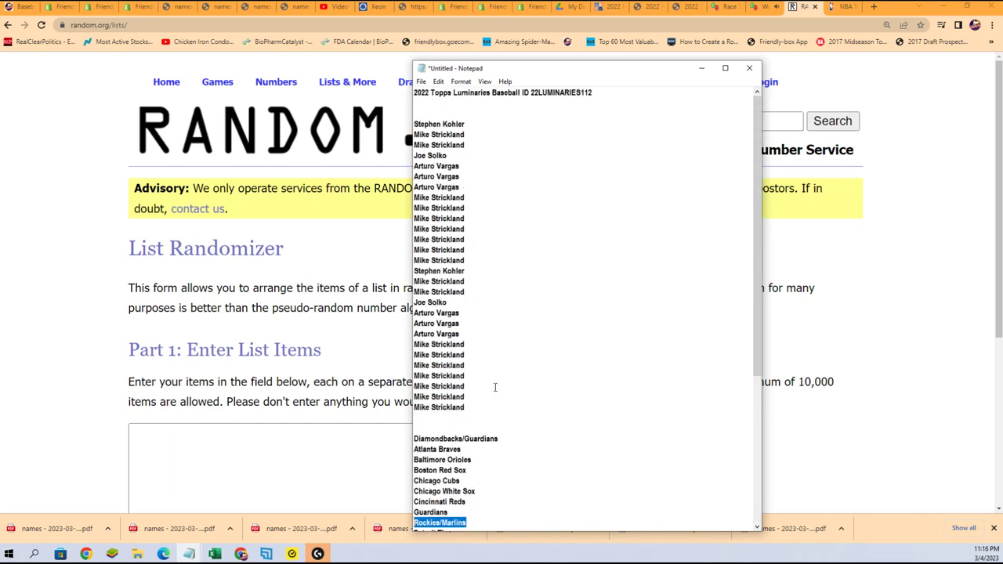
pyautogui.click(467, 407)
pyautogui.moveTo(467, 407); pyautogui.dragTo(392, 121)
pyautogui.rightClick(439, 152)
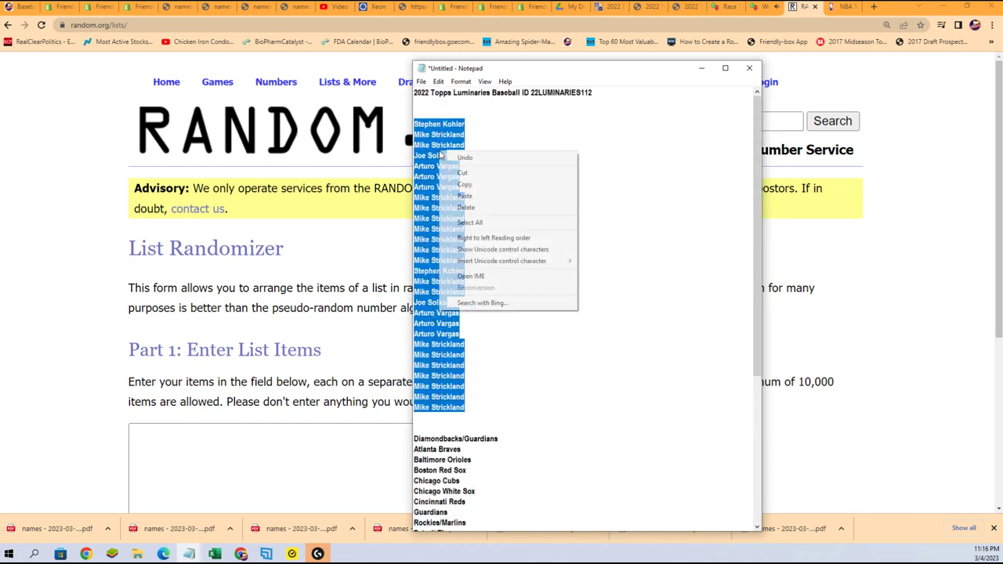
pyautogui.click(465, 185)
pyautogui.rightClick(235, 443)
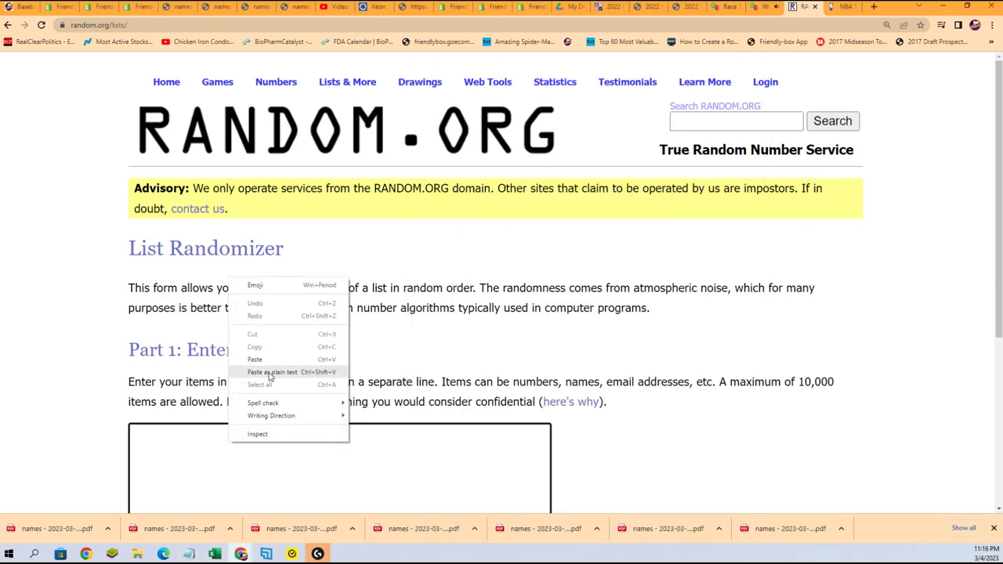
pyautogui.click(255, 359)
# - Randomize the list of owner names seven times
pyautogui.scroll(-1, 578, 441)
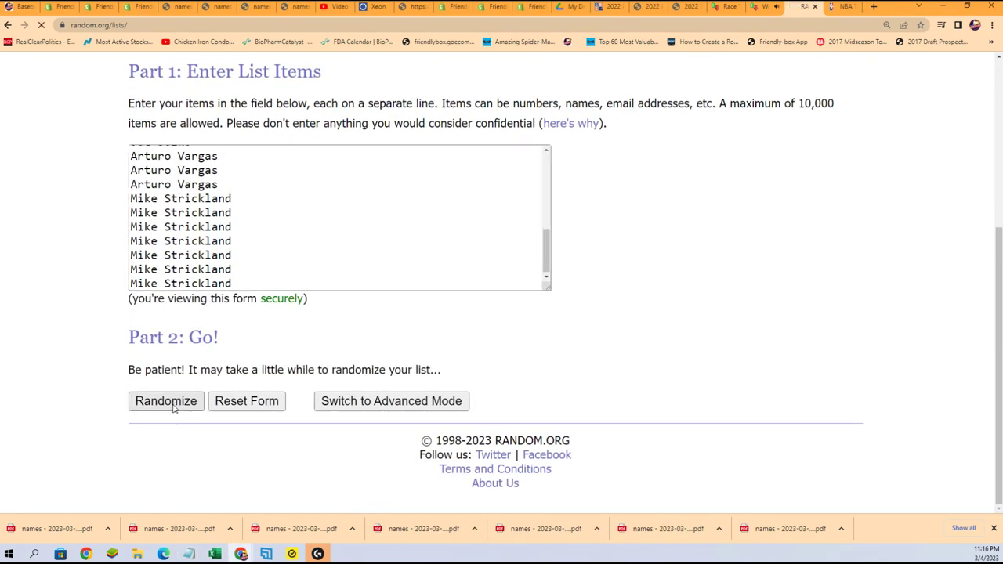
pyautogui.click(164, 403)
pyautogui.scroll(-3, 121, 447)
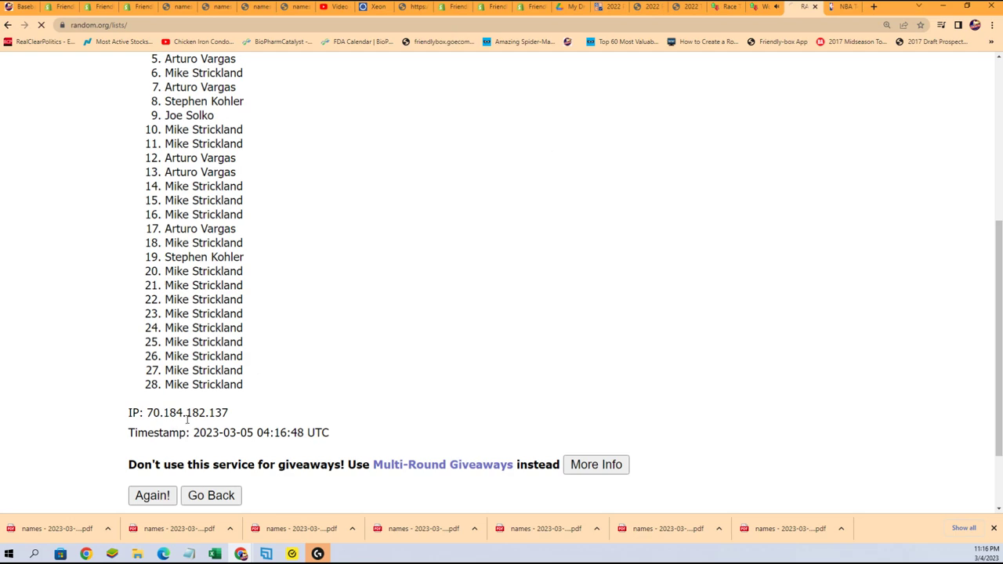
pyautogui.click(141, 492)
pyautogui.scroll(-1, 139, 486)
pyautogui.click(144, 478)
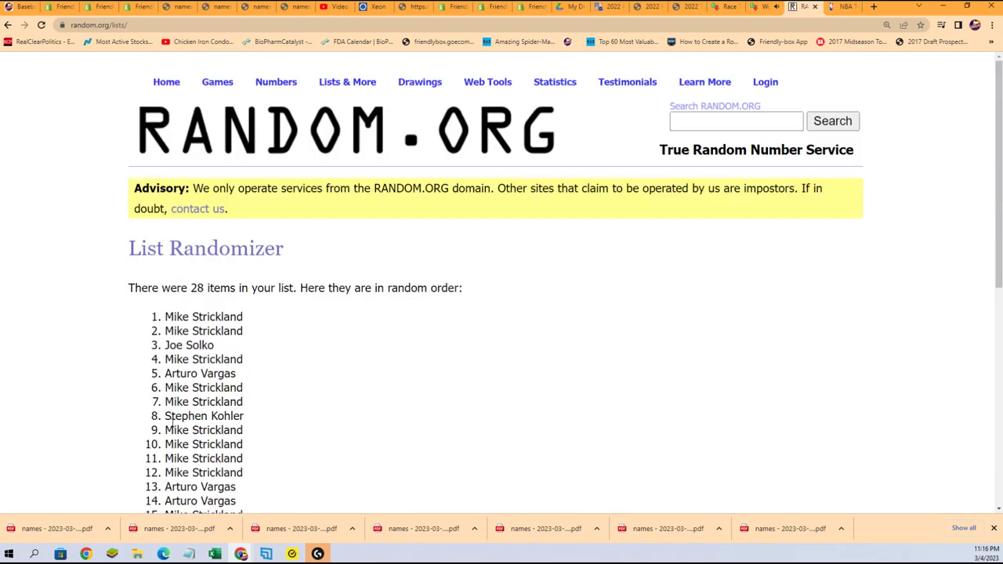
pyautogui.scroll(-6, 146, 410)
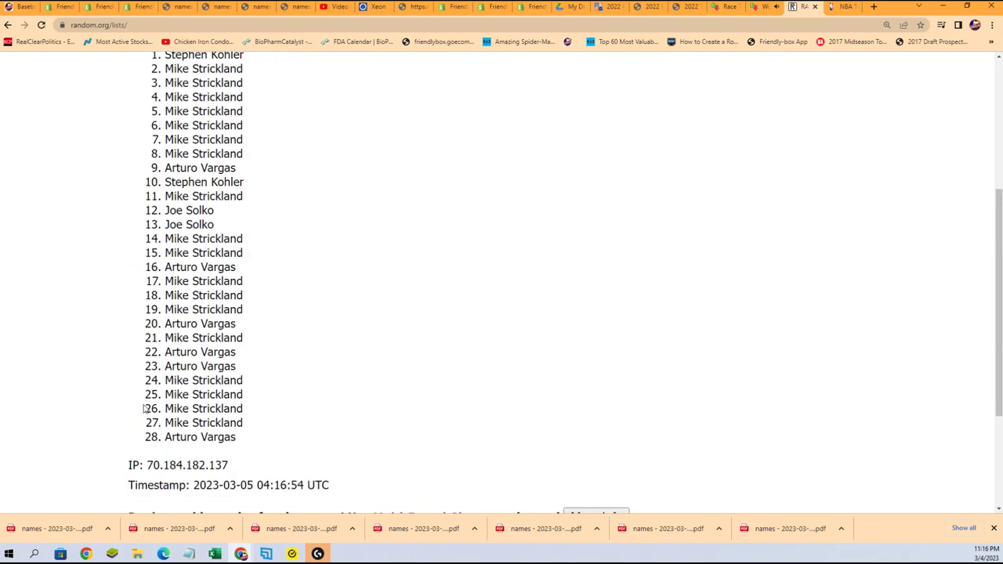
pyautogui.scroll(-3, 144, 423)
pyautogui.click(148, 405)
pyautogui.scroll(-2, 129, 463)
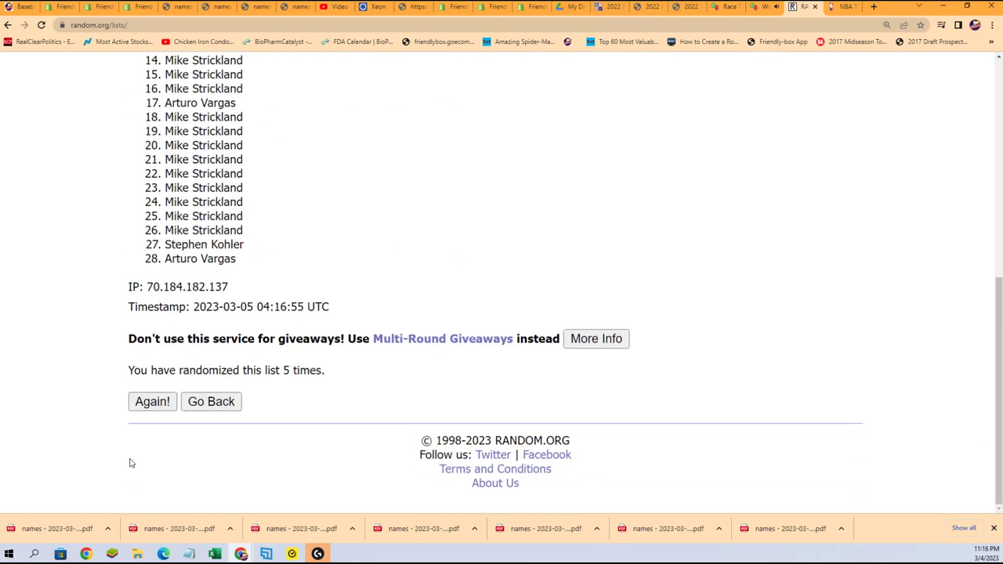
pyautogui.click(155, 408)
pyautogui.scroll(-5, 194, 382)
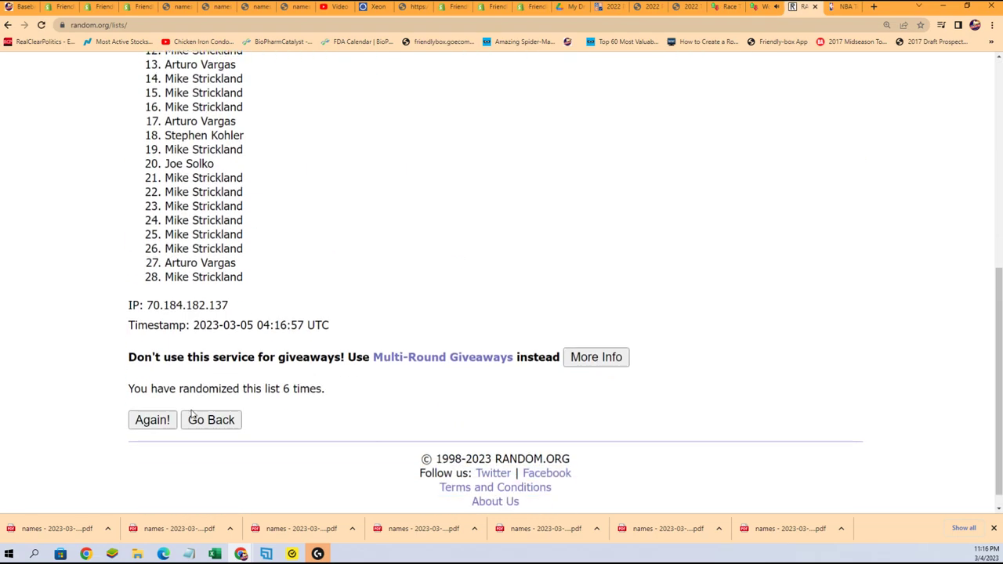
pyautogui.click(149, 402)
# - Copy all 28 owner names from the final randomized list
pyautogui.scroll(-2, 203, 294)
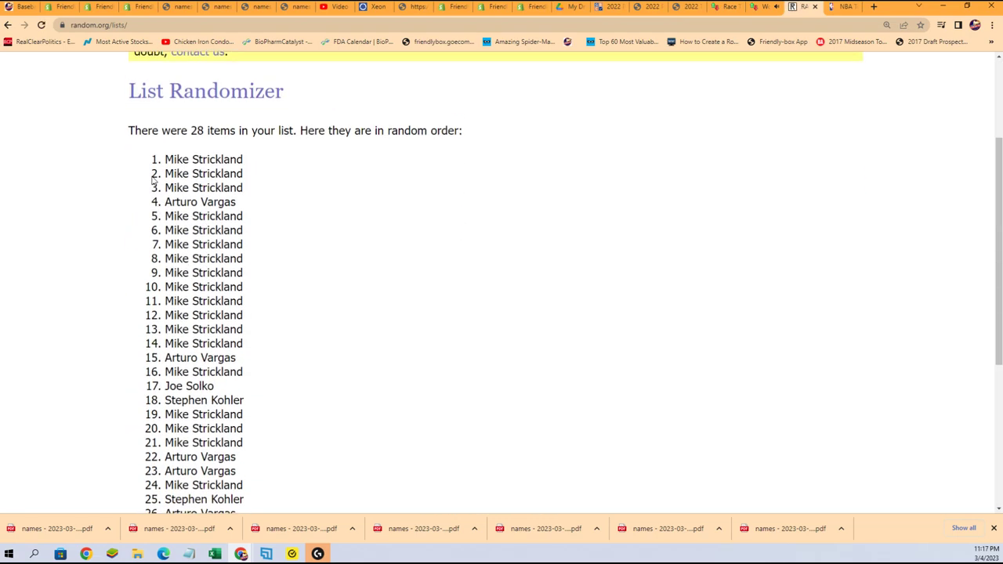
pyautogui.moveTo(163, 159); pyautogui.dragTo(239, 433)
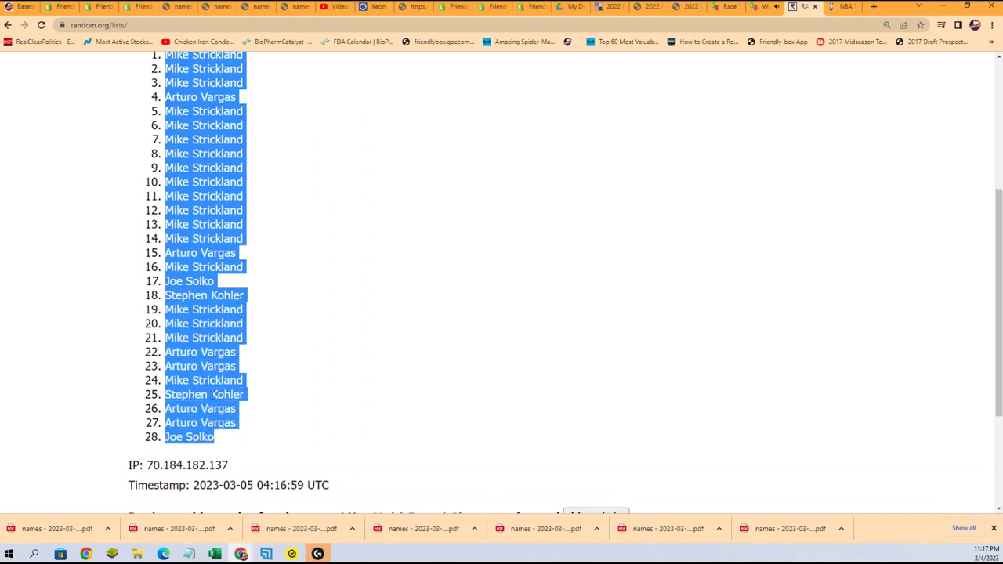
pyautogui.rightClick(214, 395)
pyautogui.click(228, 403)
pyautogui.scroll(-2, 359, 439)
pyautogui.scroll(2, 429, 423)
pyautogui.scroll(1, 429, 422)
# - In the AlphabeticalMLB Excel workbook, paste the randomized names as plain text into the OWNERS column starting at A2
pyautogui.click(215, 555)
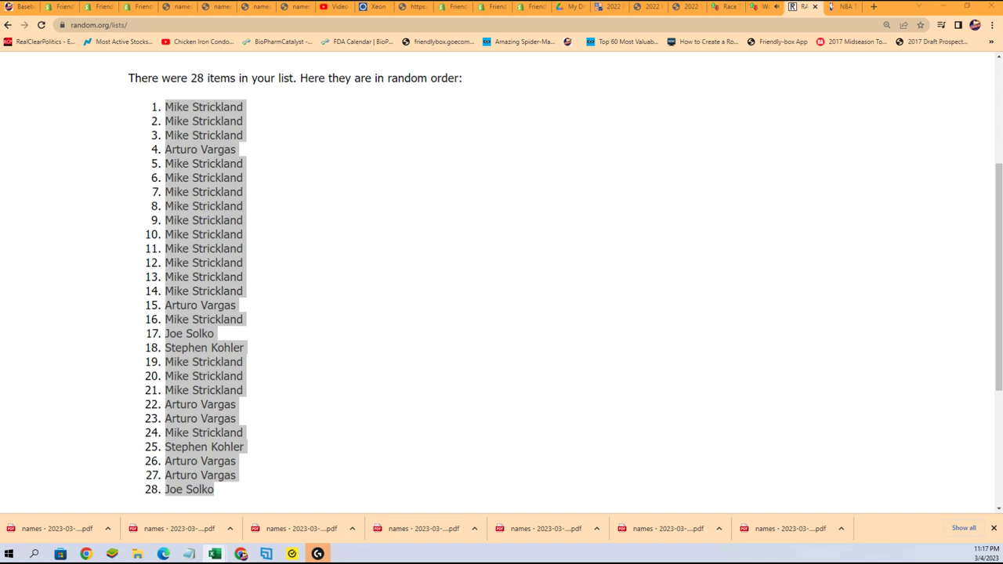
pyautogui.click(329, 159)
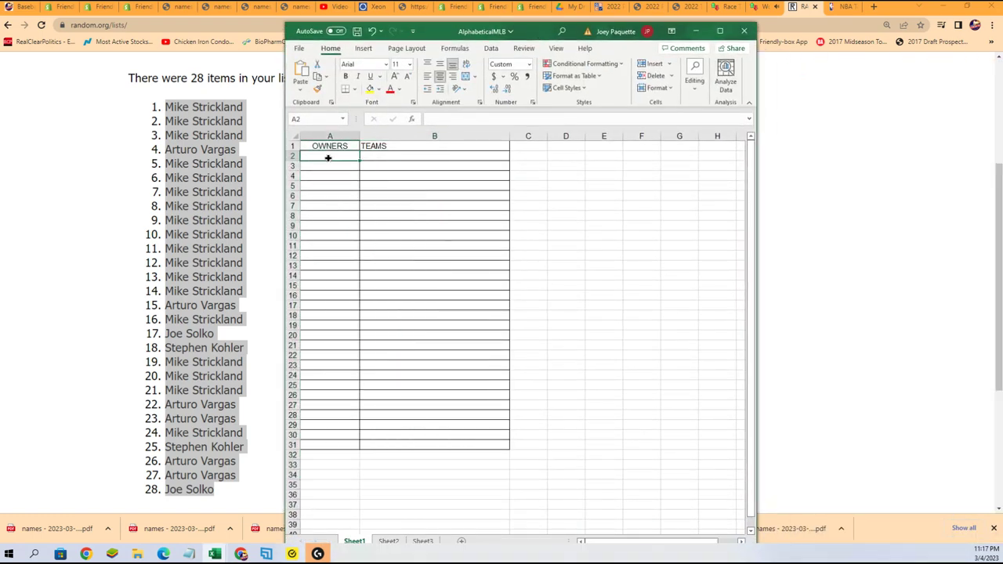
pyautogui.rightClick(328, 157)
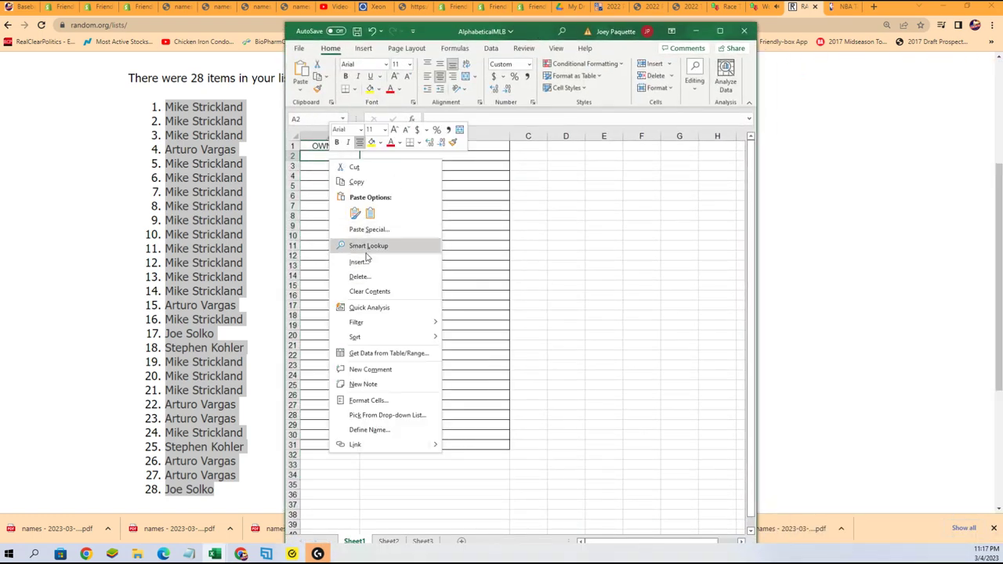
pyautogui.click(369, 229)
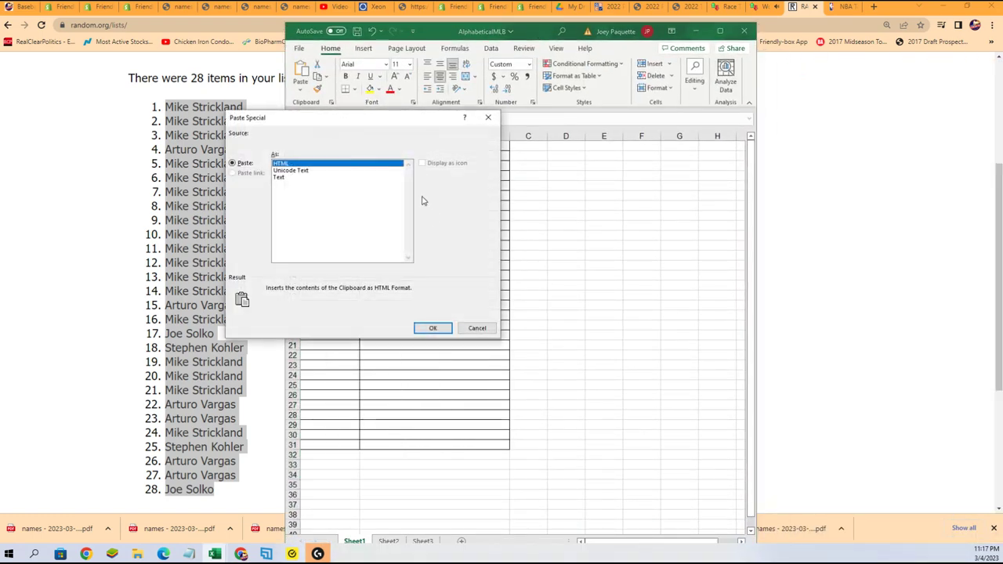
pyautogui.click(281, 177)
pyautogui.click(432, 328)
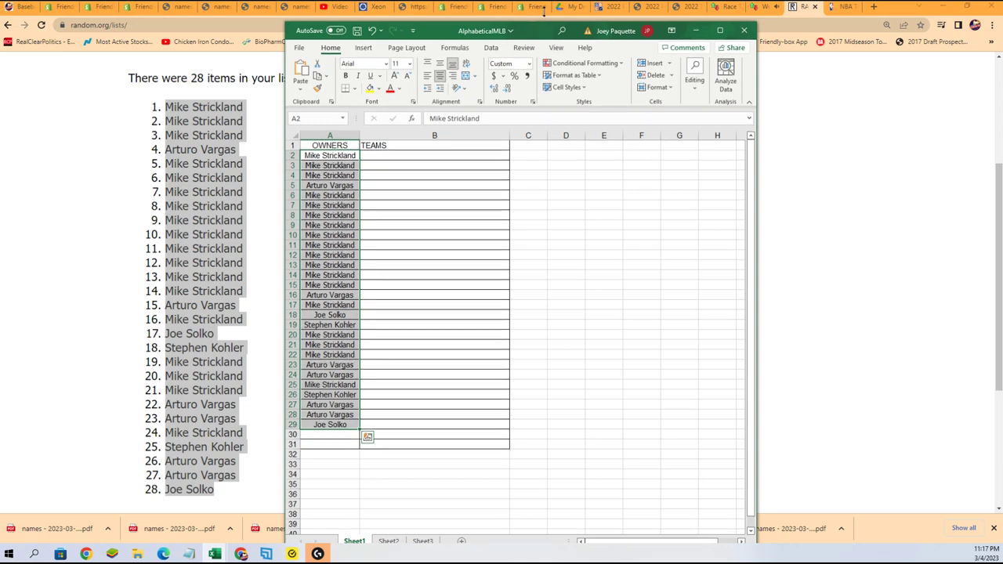
# - Move the workbook window up, zoom the sheet to 120%, and select cell B2 under TEAMS
pyautogui.moveTo(537, 29); pyautogui.dragTo(537, 4)
pyautogui.click(724, 537)
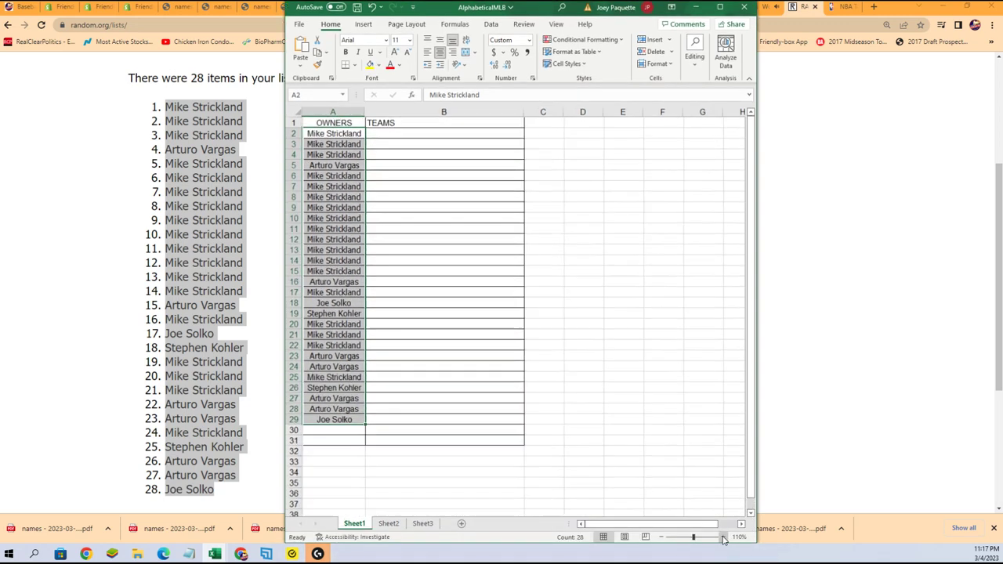
pyautogui.click(723, 537)
pyautogui.click(395, 141)
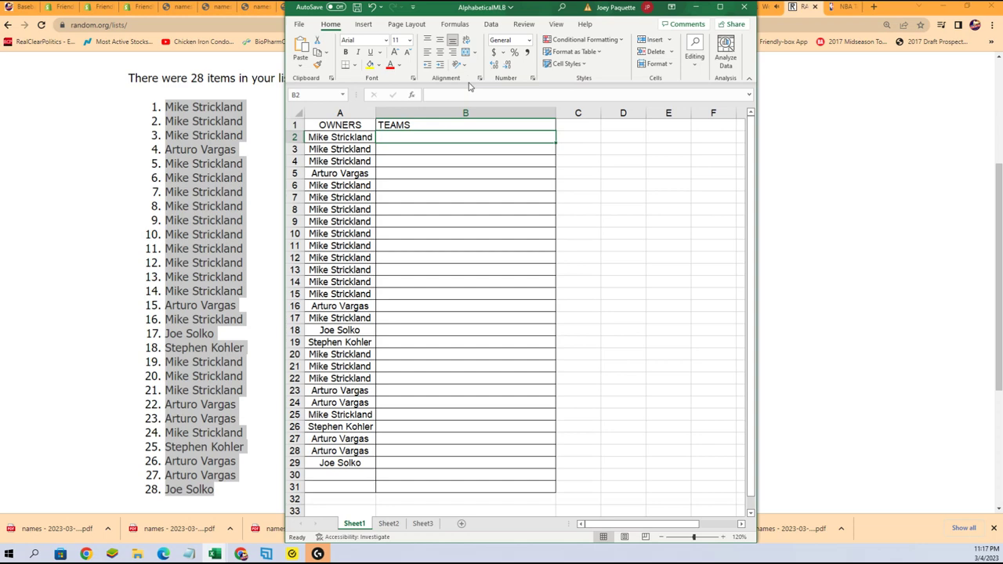
# - Return to random.org in the browser and open a blank List Randomizer form
pyautogui.hotkey('alt', 'Tab')
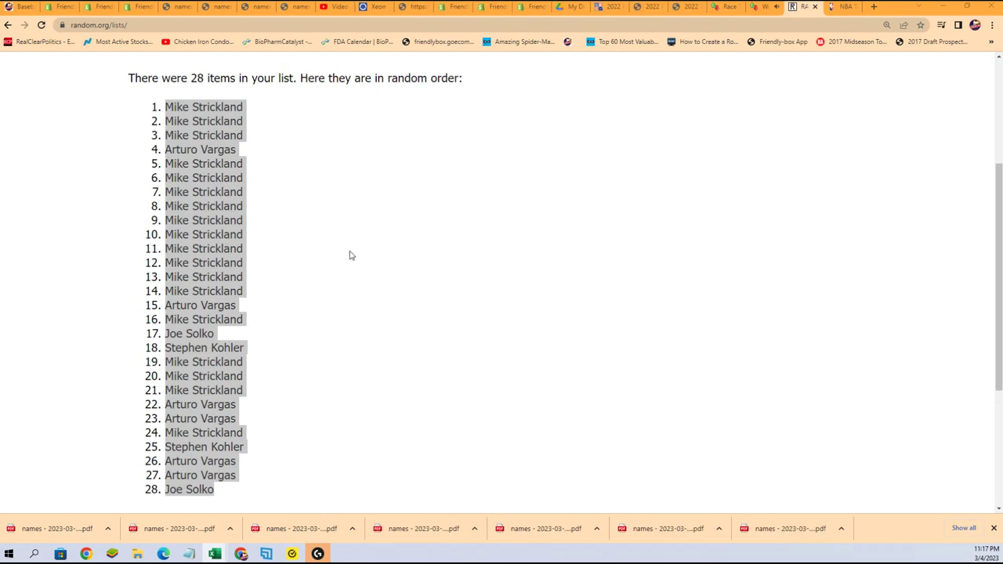
pyautogui.scroll(3, 350, 256)
pyautogui.moveTo(347, 81)
pyautogui.click(362, 105)
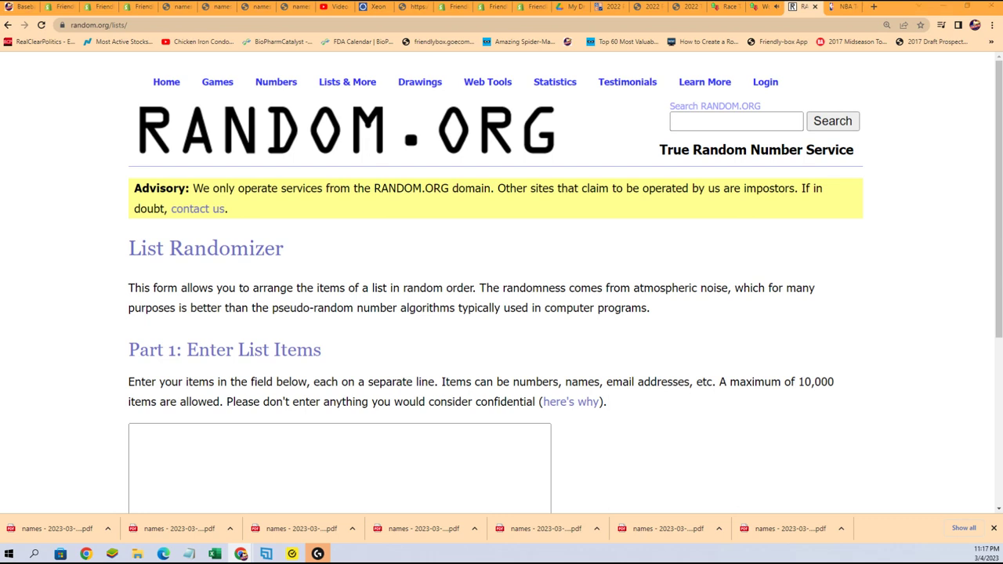
# - Copy the team list from Diamondbacks/Guardians to Washington Nationals in Notepad and paste it into the randomizer form
pyautogui.hotkey('alt', 'Tab')
pyautogui.scroll(-7, 571, 280)
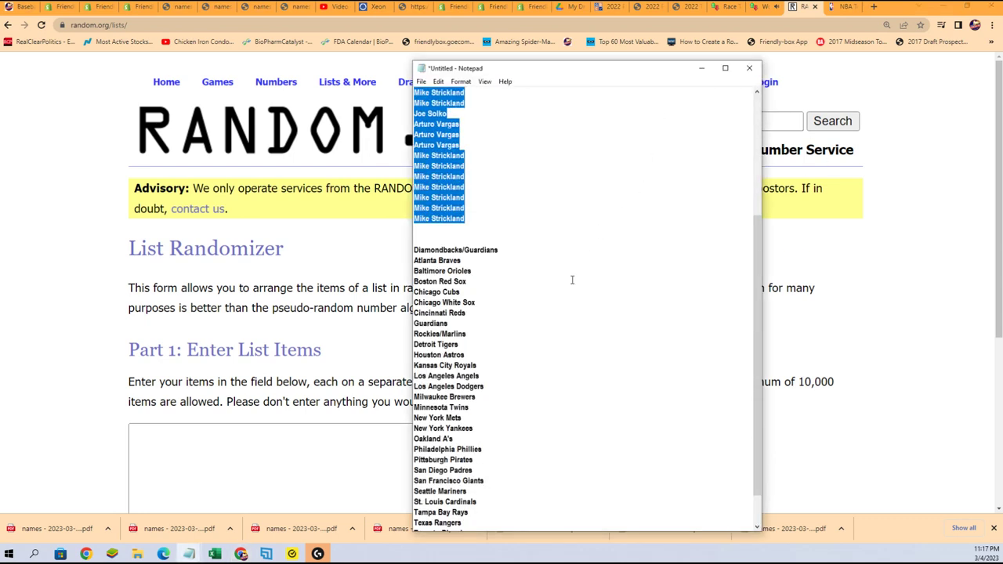
pyautogui.moveTo(508, 501); pyautogui.dragTo(472, 504)
pyautogui.click(465, 243)
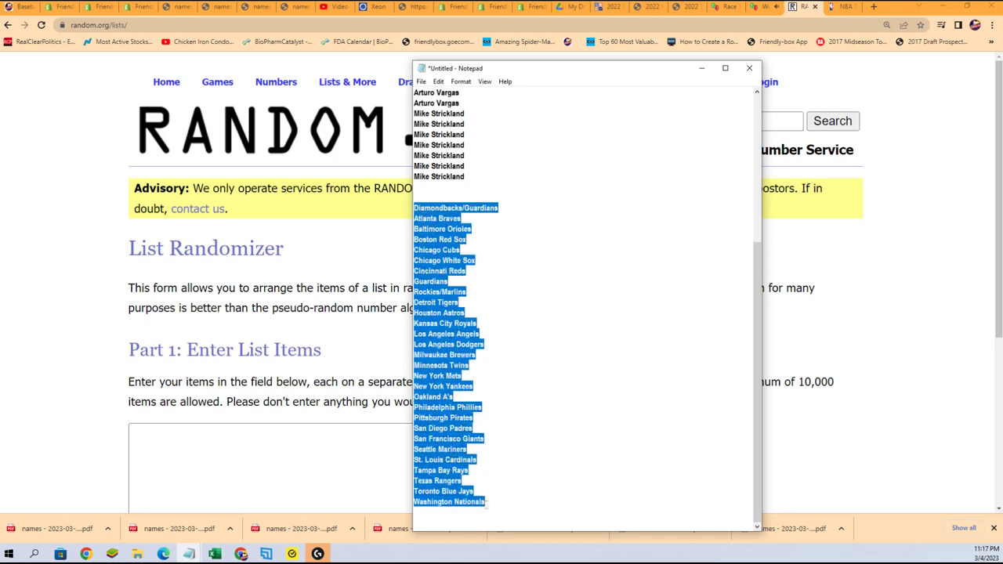
pyautogui.rightClick(441, 225)
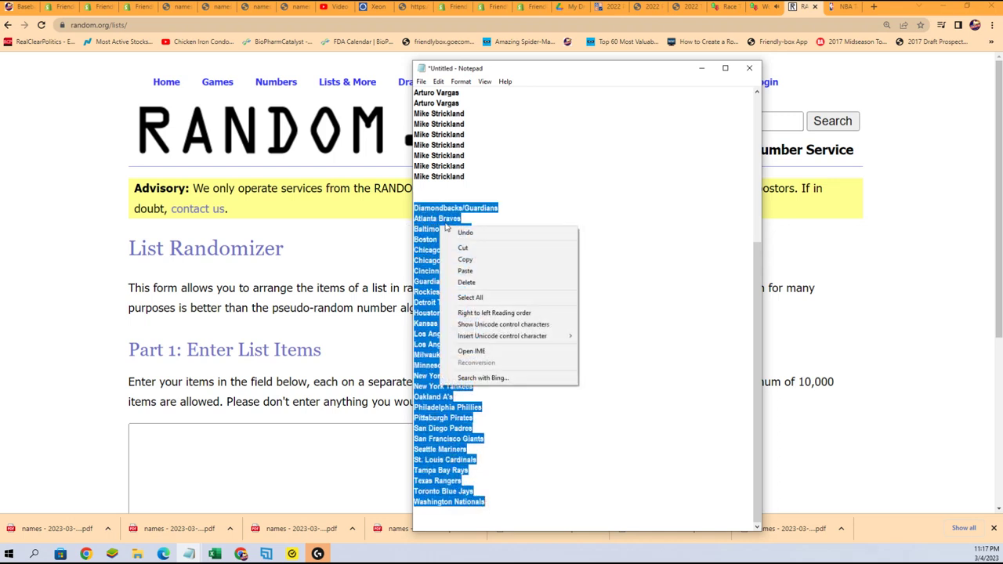
pyautogui.click(486, 259)
pyautogui.click(225, 452)
pyautogui.rightClick(224, 452)
pyautogui.click(269, 372)
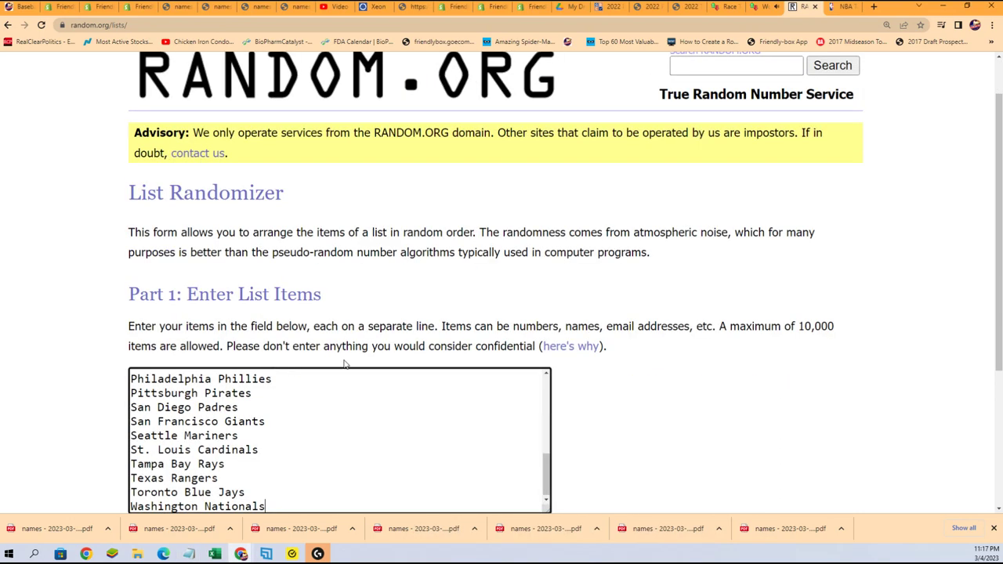
# - Randomize the team list once, review the order, and reopen a blank List Randomizer form
pyautogui.scroll(-3, 235, 352)
pyautogui.click(166, 401)
pyautogui.scroll(-6, 172, 405)
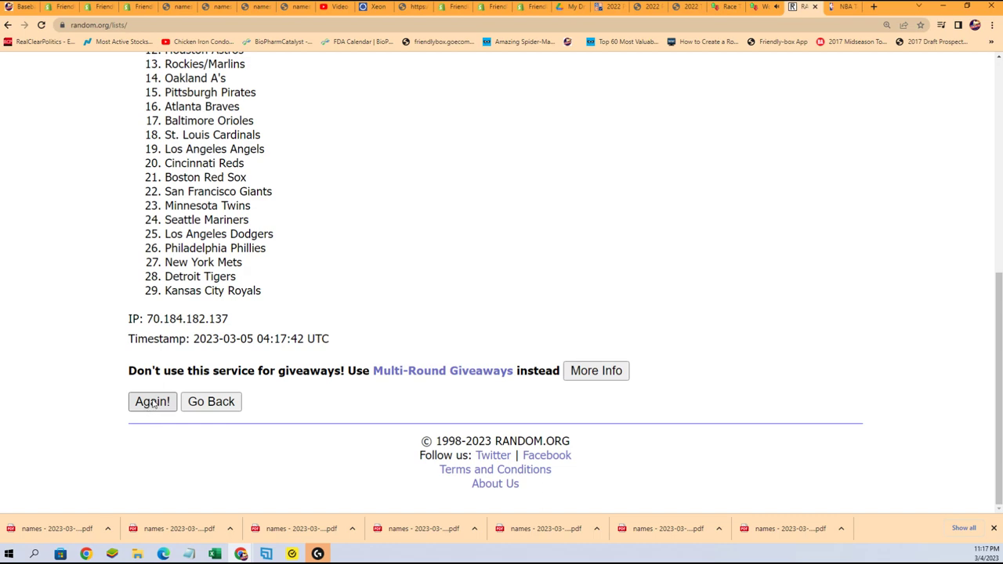
pyautogui.scroll(4, 153, 403)
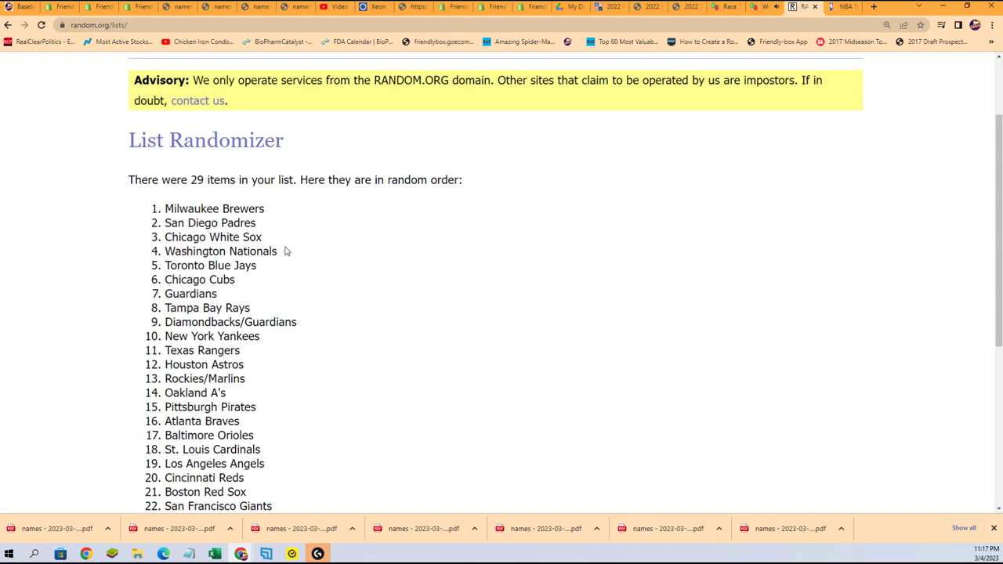
pyautogui.scroll(2, 286, 251)
pyautogui.click(352, 100)
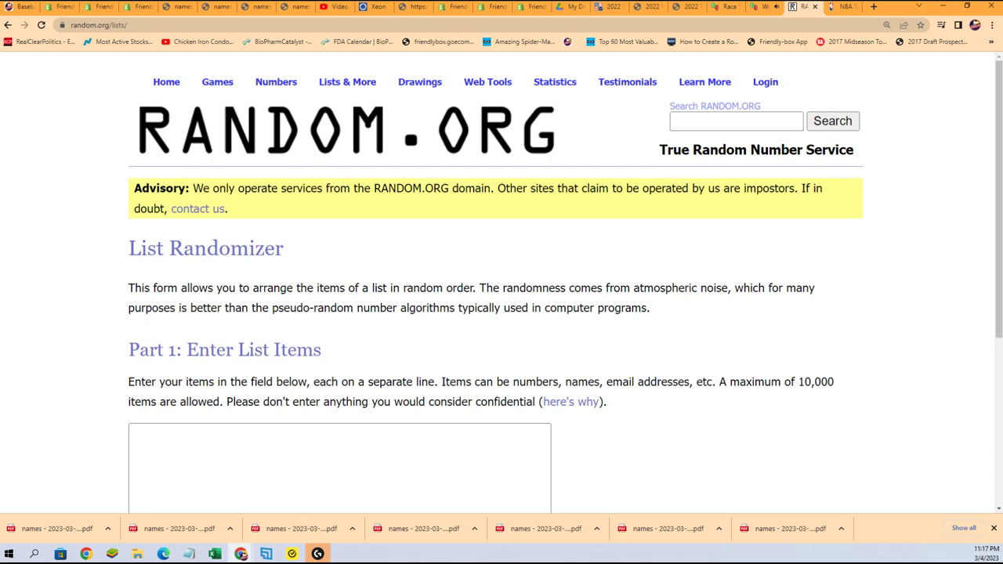
# - Delete the separate Guardians line from the team list in Notepad, closing up the gap above Rockies/Marlins
pyautogui.hotkey('alt', 'Tab')
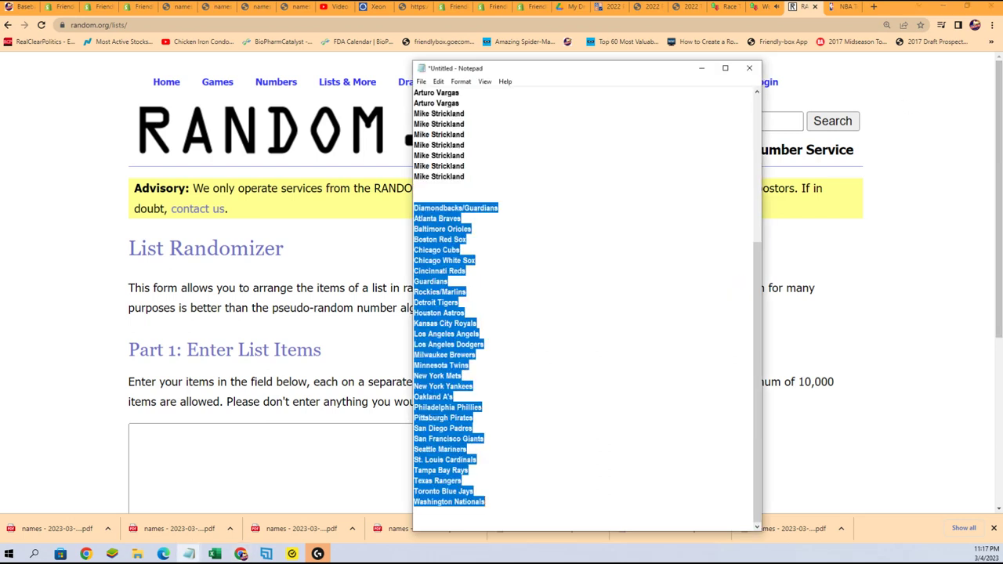
pyautogui.click(501, 387)
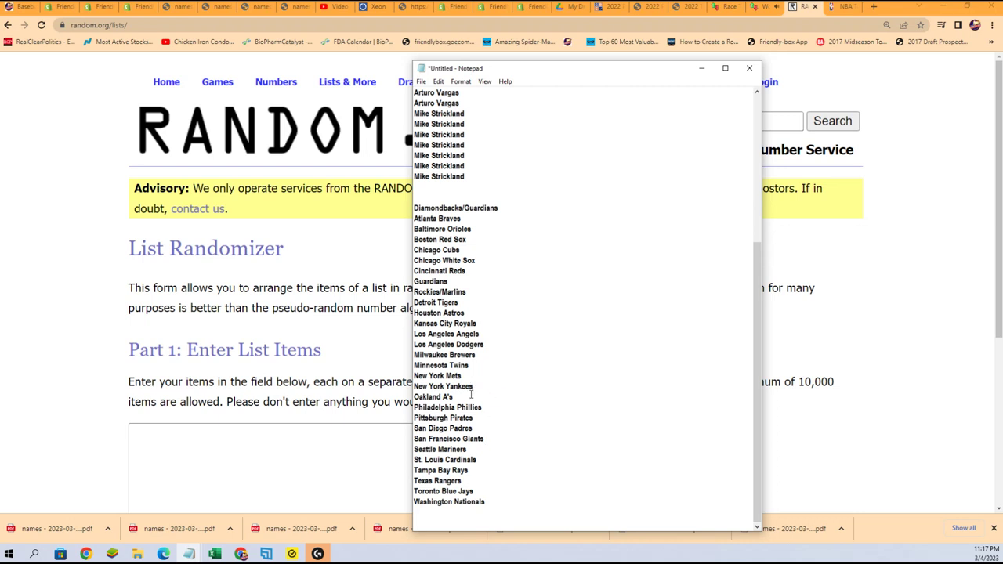
pyautogui.moveTo(466, 291); pyautogui.dragTo(426, 292)
pyautogui.moveTo(471, 292); pyautogui.dragTo(415, 281)
pyautogui.press('BackSpace')
pyautogui.press('BackSpace')
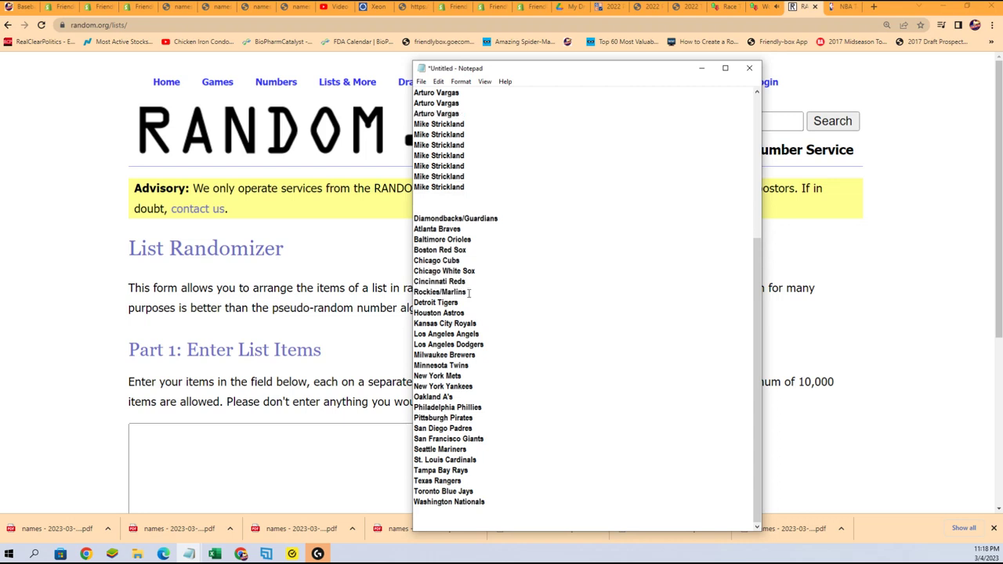
# - Copy the corrected team list from Notepad, Diamondbacks/Guardians through Washington Nationals, and paste it into the List Randomizer form
pyautogui.scroll(7, 493, 361)
pyautogui.scroll(-7, 554, 298)
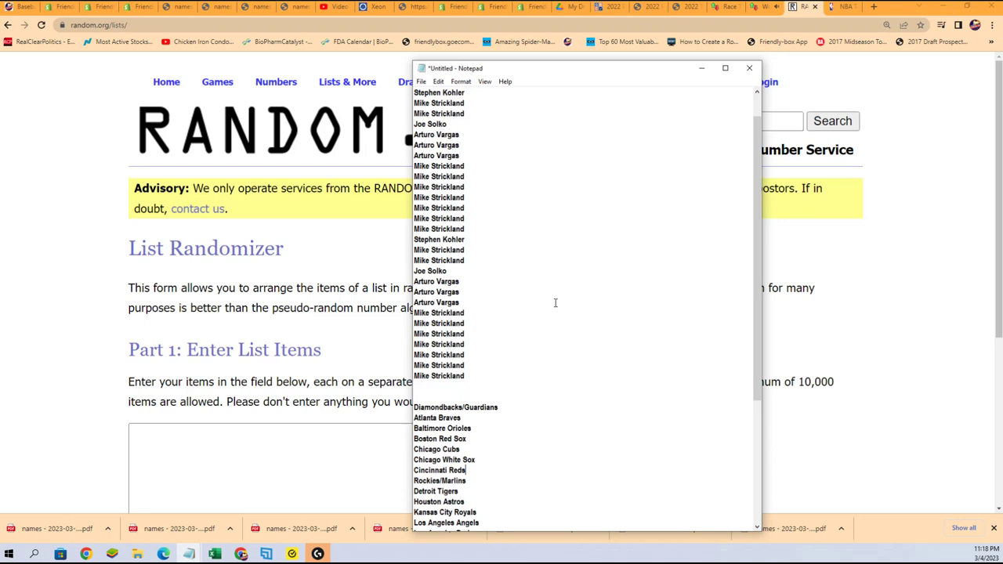
pyautogui.moveTo(495, 502); pyautogui.dragTo(414, 219)
pyautogui.rightClick(445, 249)
pyautogui.click(458, 282)
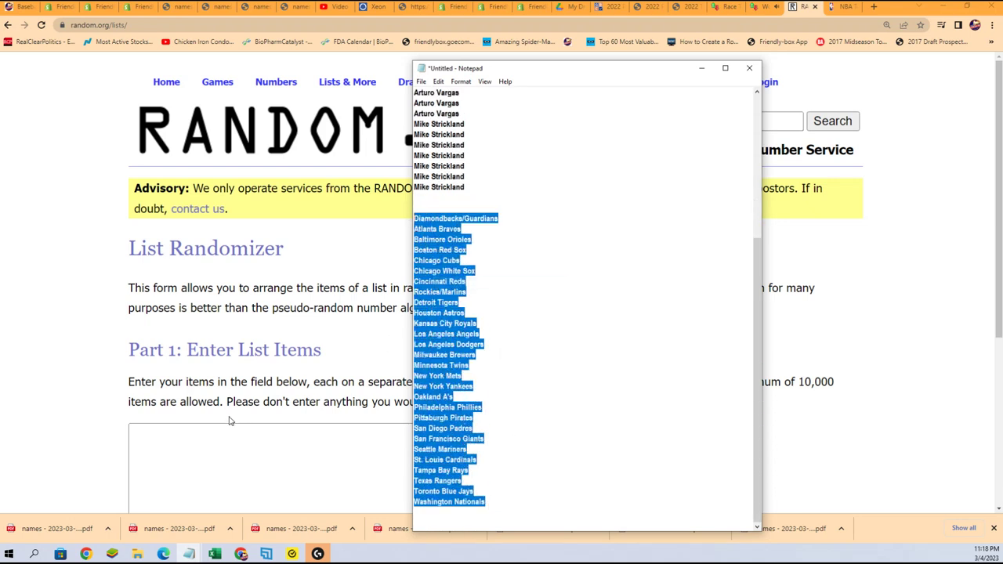
pyautogui.click(229, 421)
pyautogui.rightClick(234, 428)
pyautogui.click(237, 345)
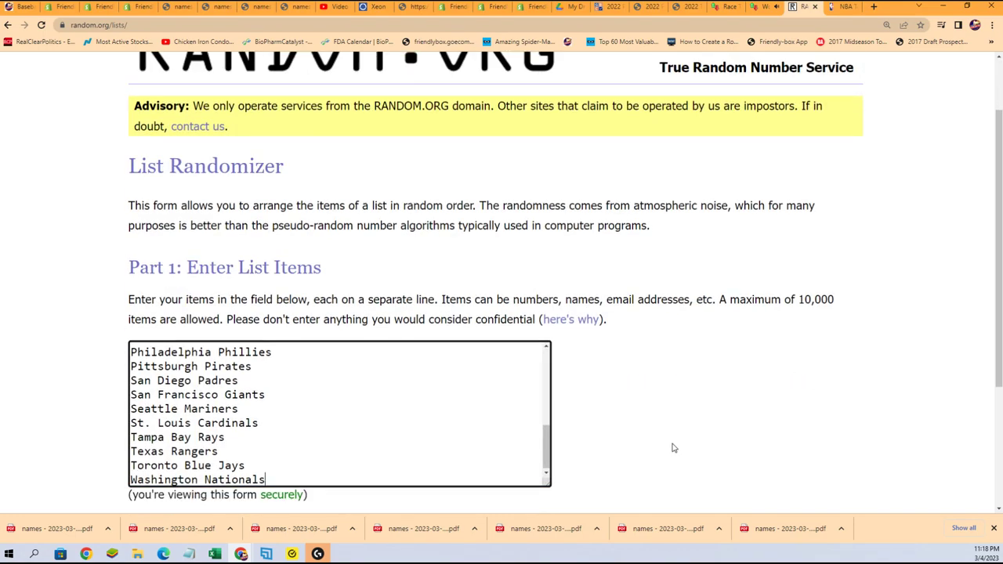
# - Randomize the pasted team list seven times in the List Randomizer
pyautogui.scroll(-3, 672, 448)
pyautogui.click(159, 402)
pyautogui.scroll(-1, 183, 422)
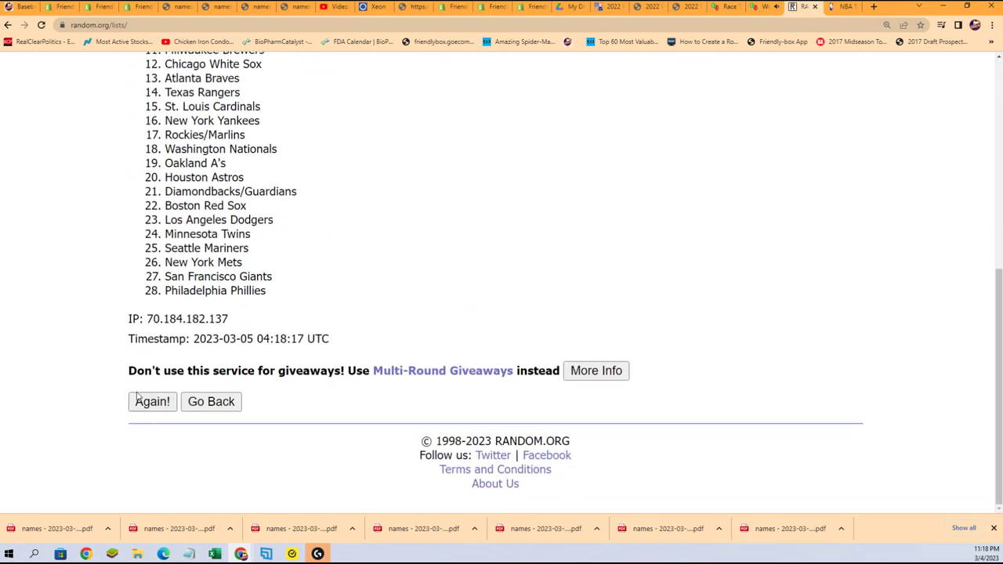
pyautogui.click(150, 401)
pyautogui.scroll(-3, 152, 425)
pyautogui.scroll(-1, 152, 426)
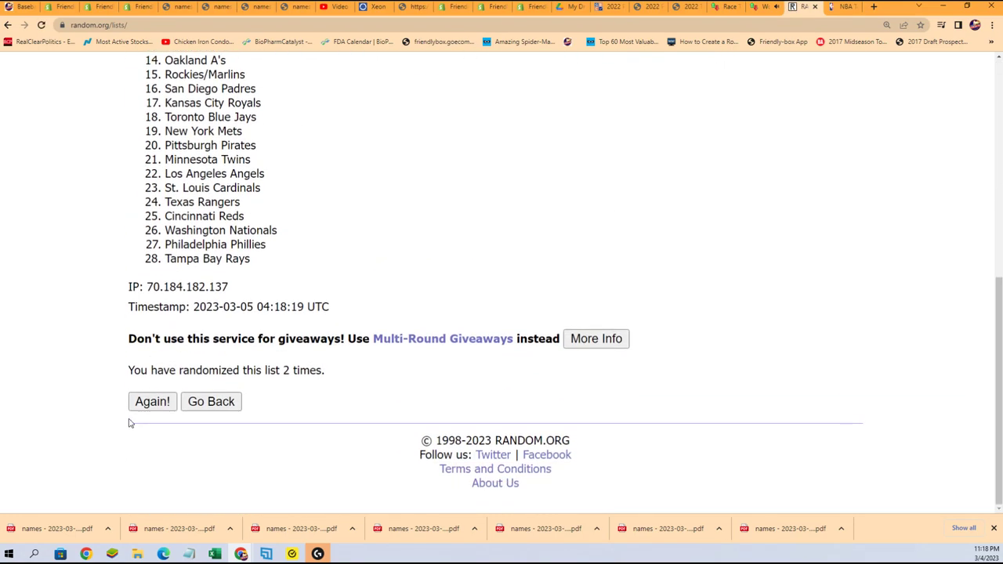
pyautogui.click(142, 408)
pyautogui.scroll(-1, 130, 449)
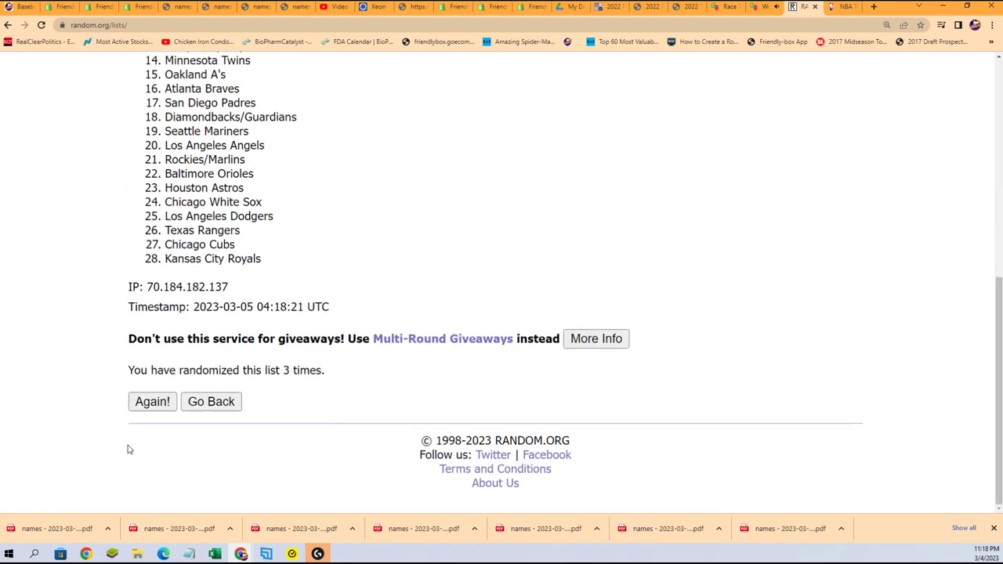
pyautogui.click(149, 401)
pyautogui.scroll(-3, 141, 396)
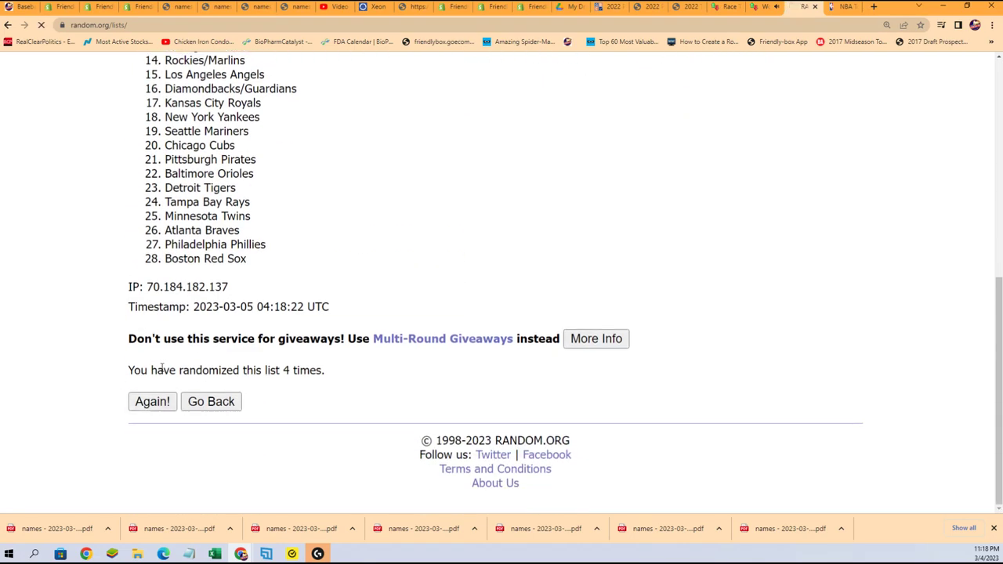
pyautogui.click(143, 401)
pyautogui.scroll(-3, 148, 403)
pyautogui.click(152, 403)
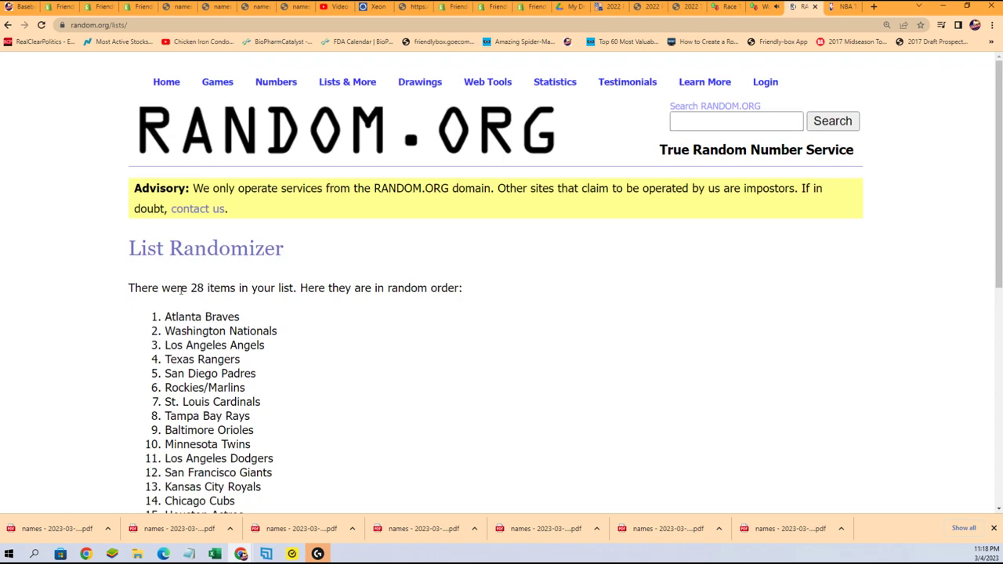
pyautogui.scroll(-3, 240, 457)
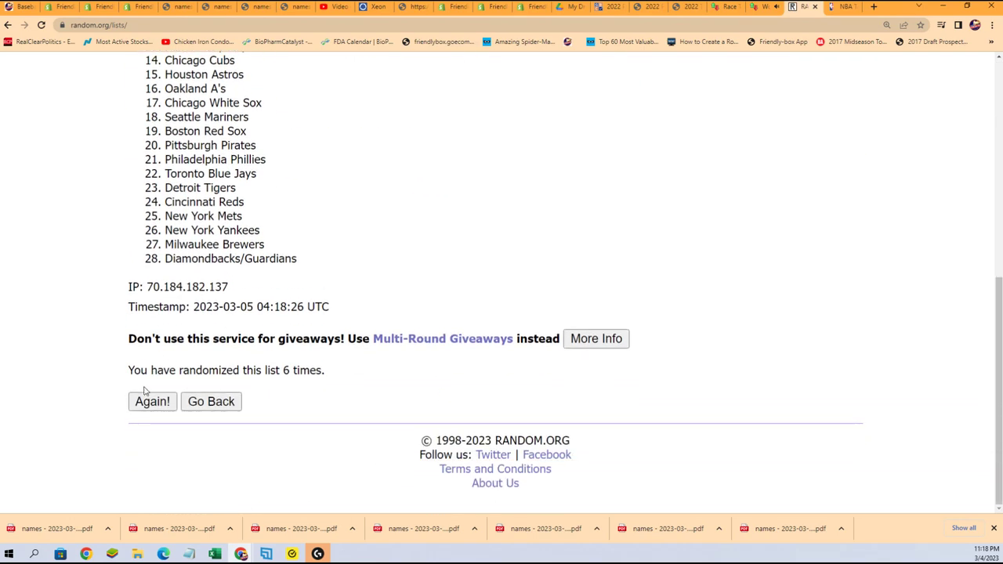
pyautogui.click(149, 403)
# - Copy the complete randomized team list, from Houston Astros through Tampa Bay Rays
pyautogui.scroll(-2, 343, 340)
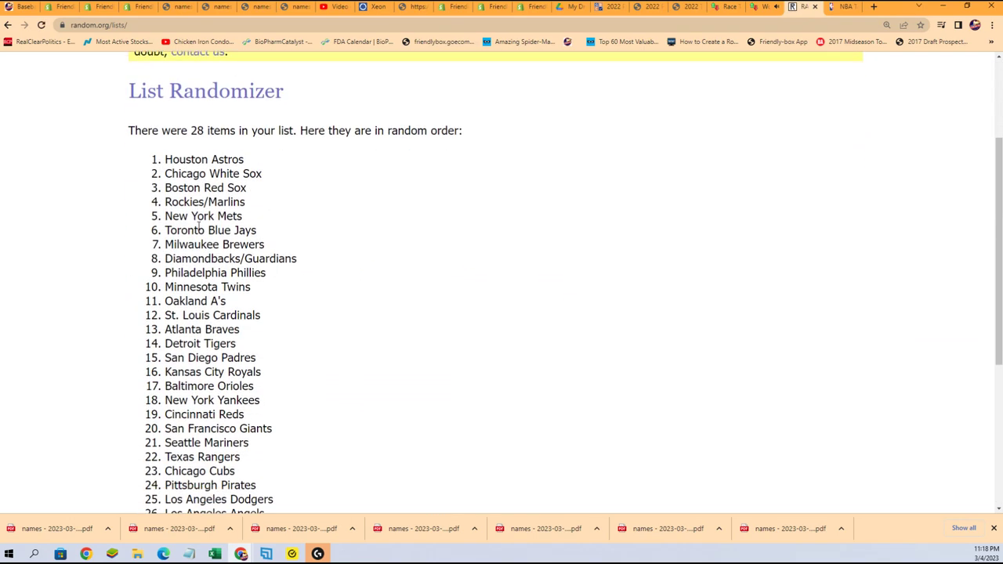
pyautogui.moveTo(164, 160); pyautogui.dragTo(165, 105)
pyautogui.scroll(-2, 287, 313)
pyautogui.scroll(2, 212, 250)
pyautogui.rightClick(189, 127)
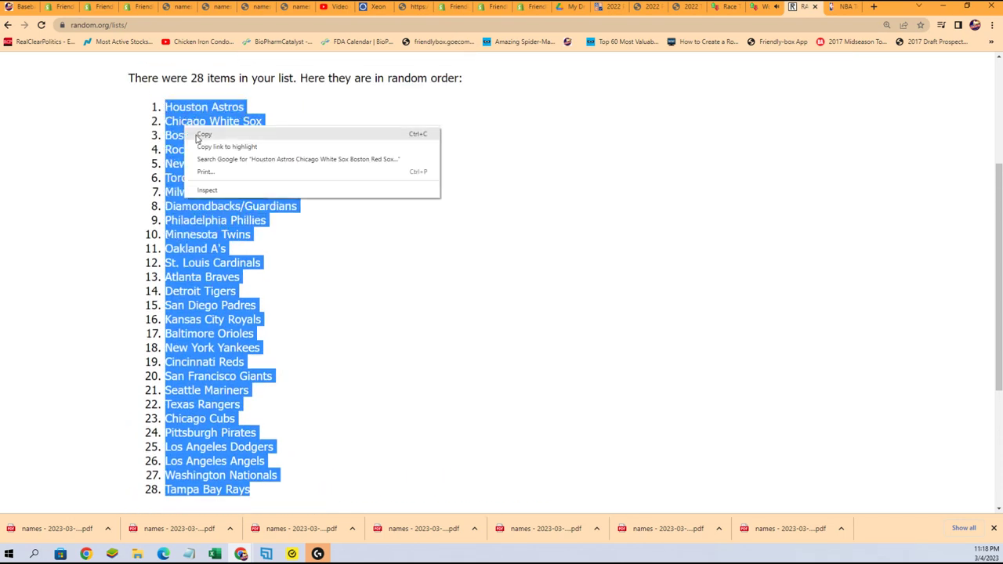
pyautogui.click(201, 135)
pyautogui.scroll(-2, 425, 468)
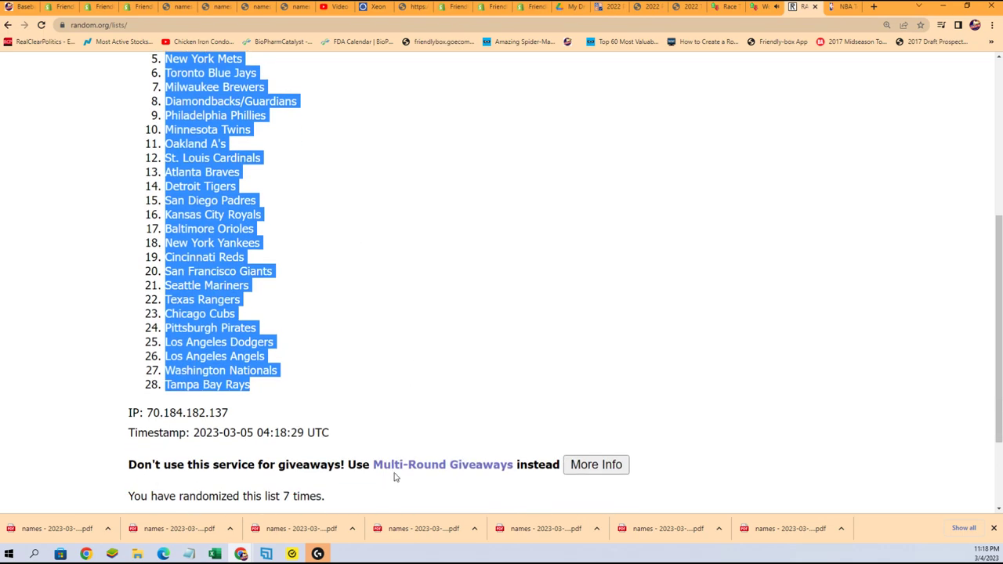
pyautogui.scroll(2, 396, 477)
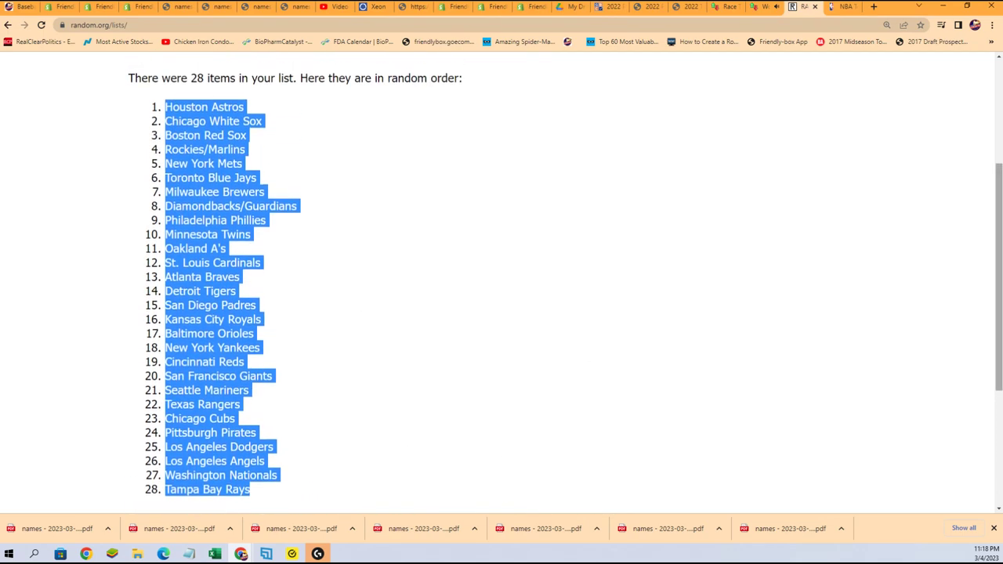
# - Switch to the Excel owners/teams sheet and paste the randomized teams as plain Text from cell B2 under TEAMS
pyautogui.click(214, 555)
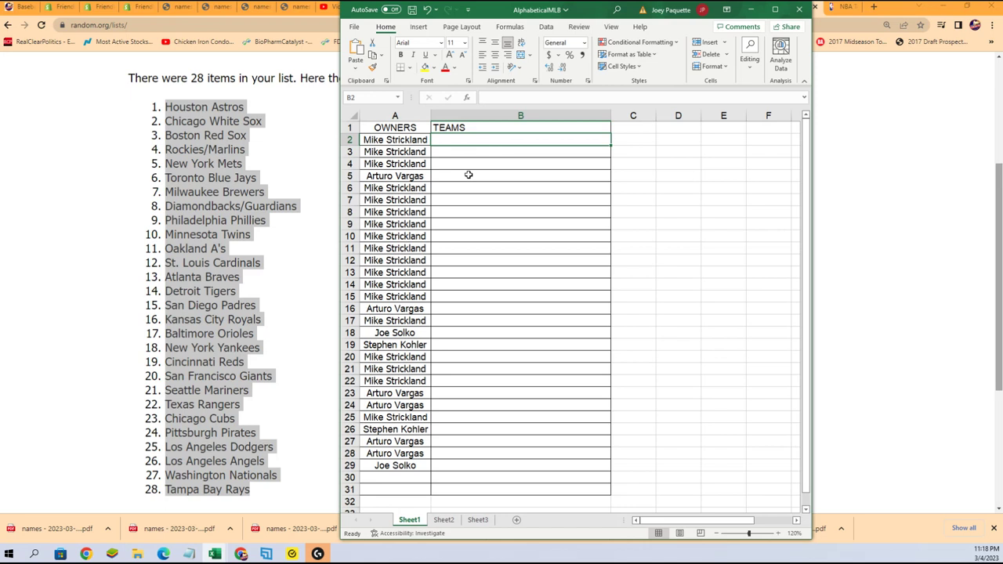
pyautogui.rightClick(441, 140)
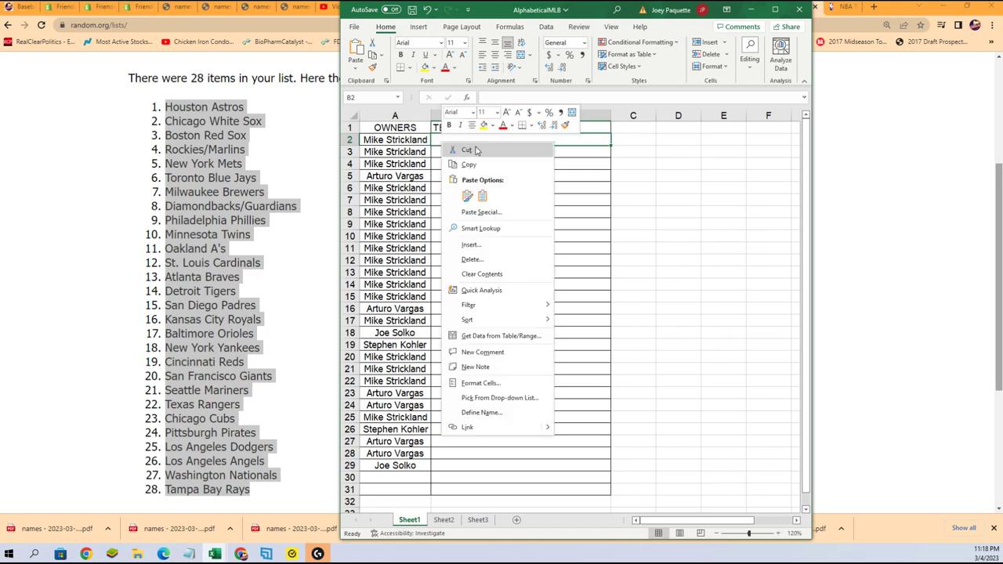
pyautogui.click(474, 203)
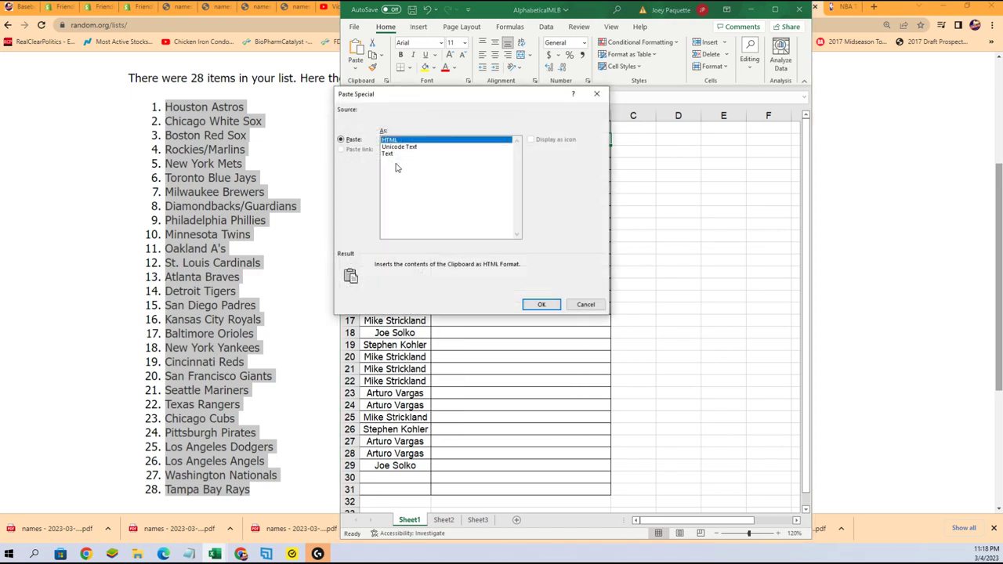
pyautogui.click(389, 153)
pyautogui.click(536, 307)
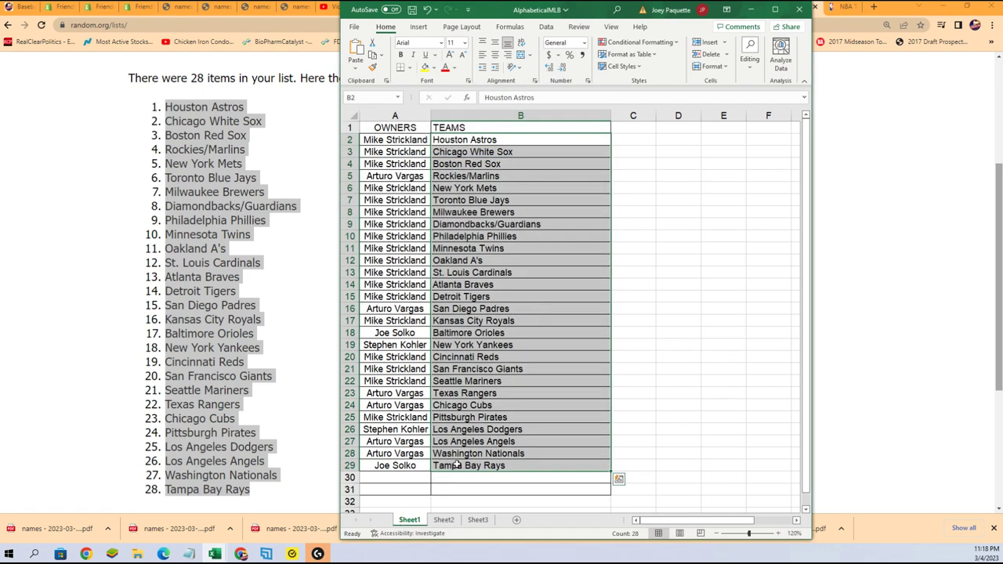
# - Select the whole owners and teams table, including the headers, from A1 through B29
pyautogui.click(443, 465)
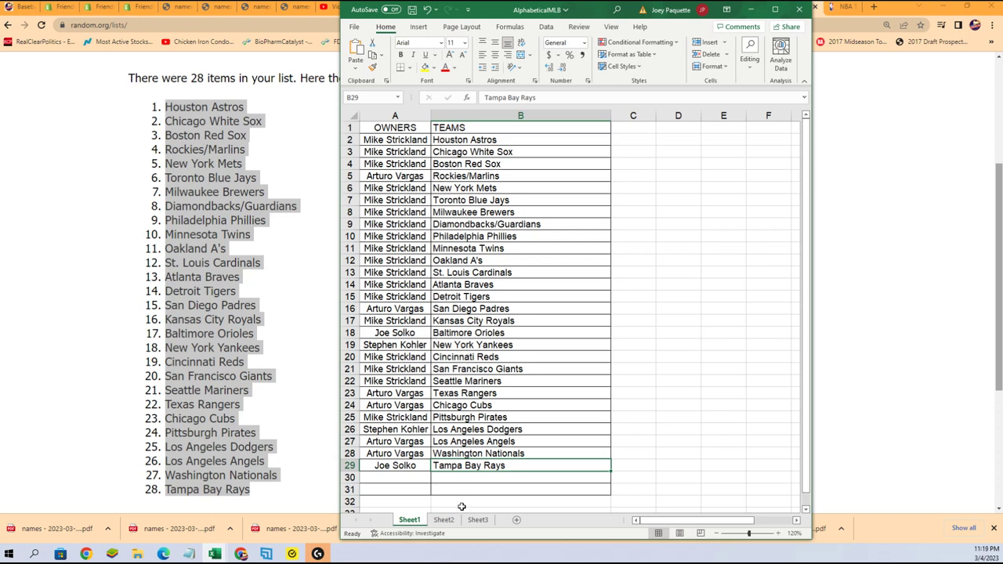
pyautogui.click(450, 321)
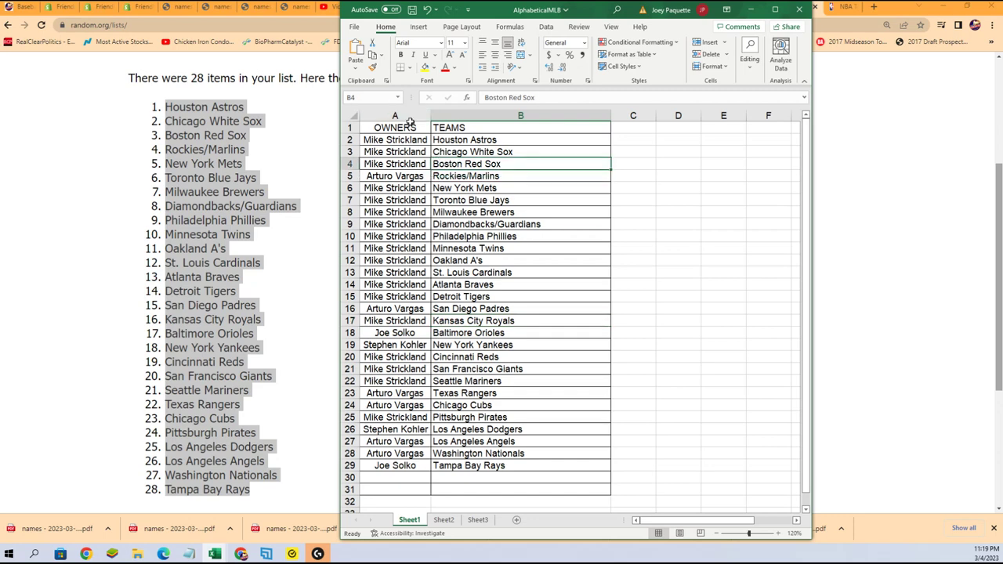
pyautogui.moveTo(404, 127); pyautogui.dragTo(473, 466)
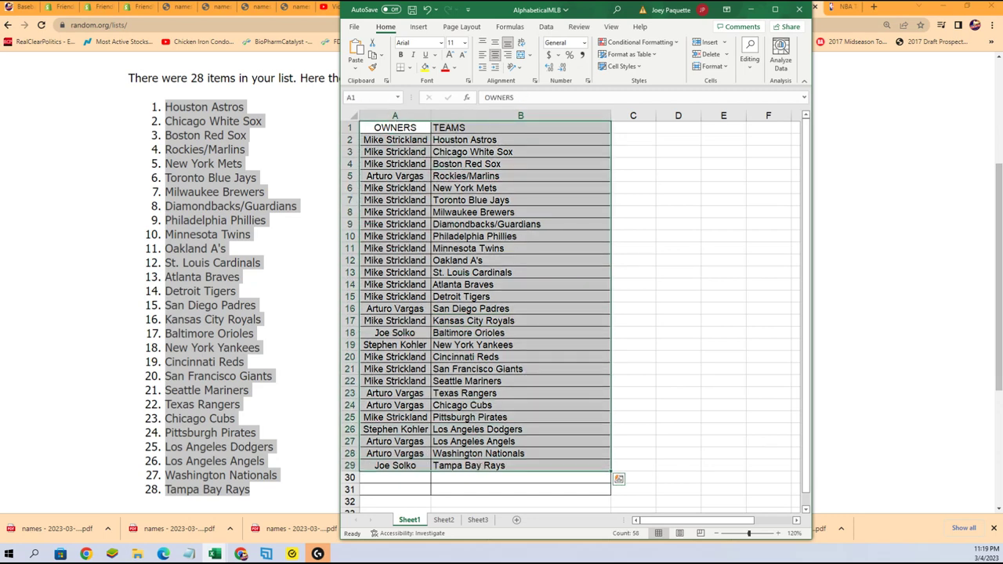